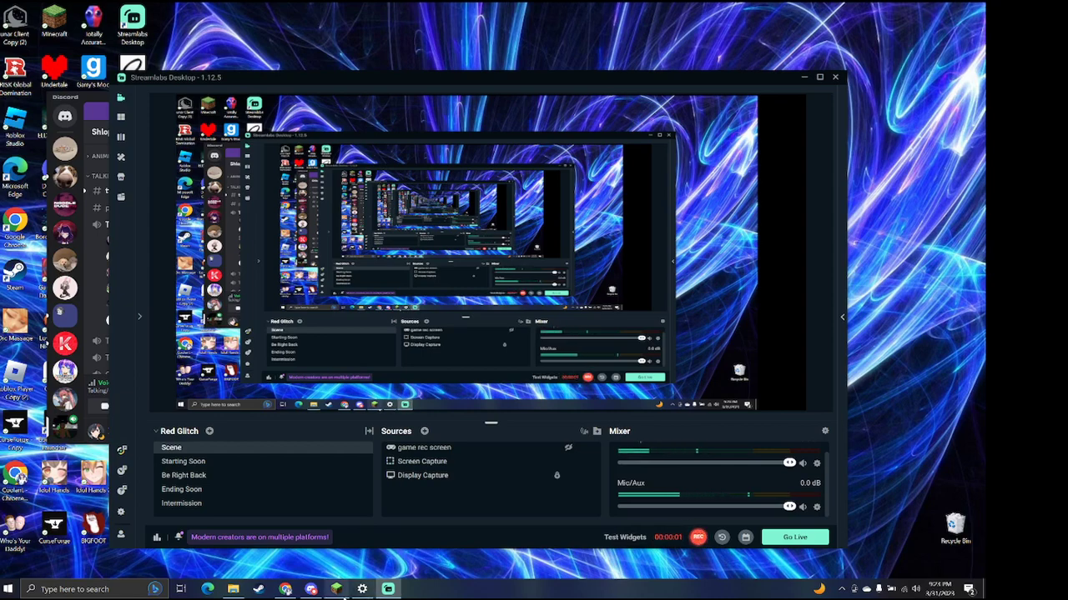
# - Bring the Minecraft Launcher forward and maximize it on the Java Edition play page
pyautogui.click(336, 589)
pyautogui.doubleClick(684, 127)
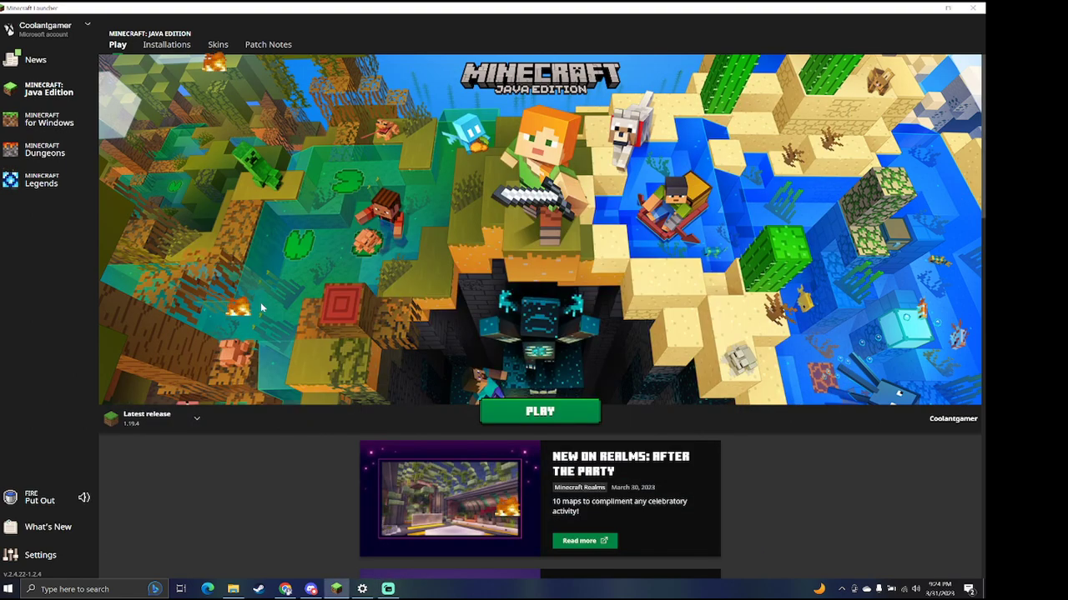
# - Start the sidebar FIRE effect, put it out, then bring Streamlabs Desktop forward
pyautogui.click(42, 498)
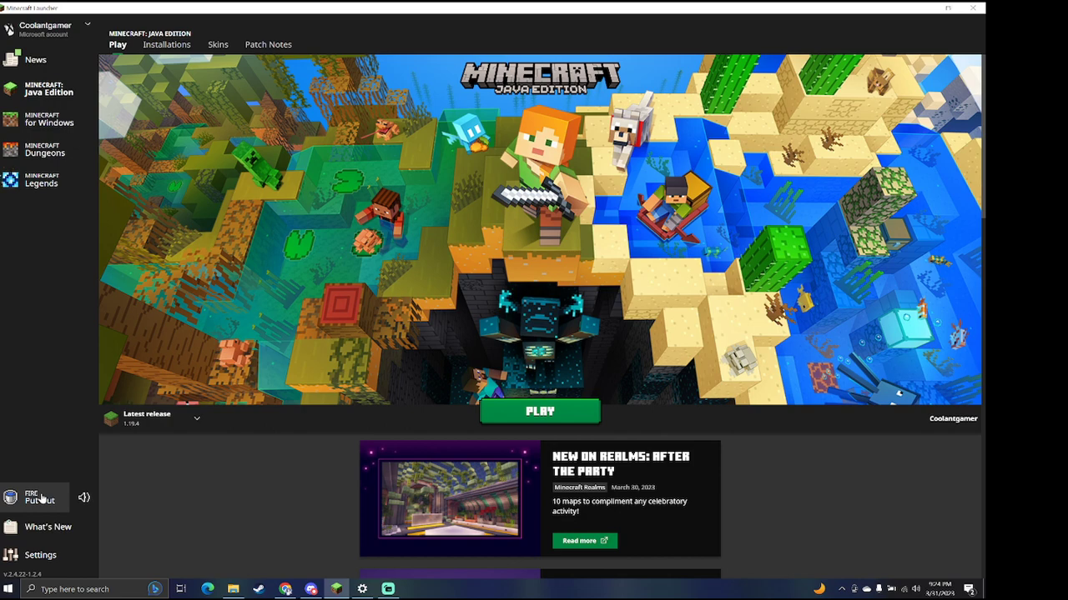
pyautogui.click(42, 498)
pyautogui.click(388, 589)
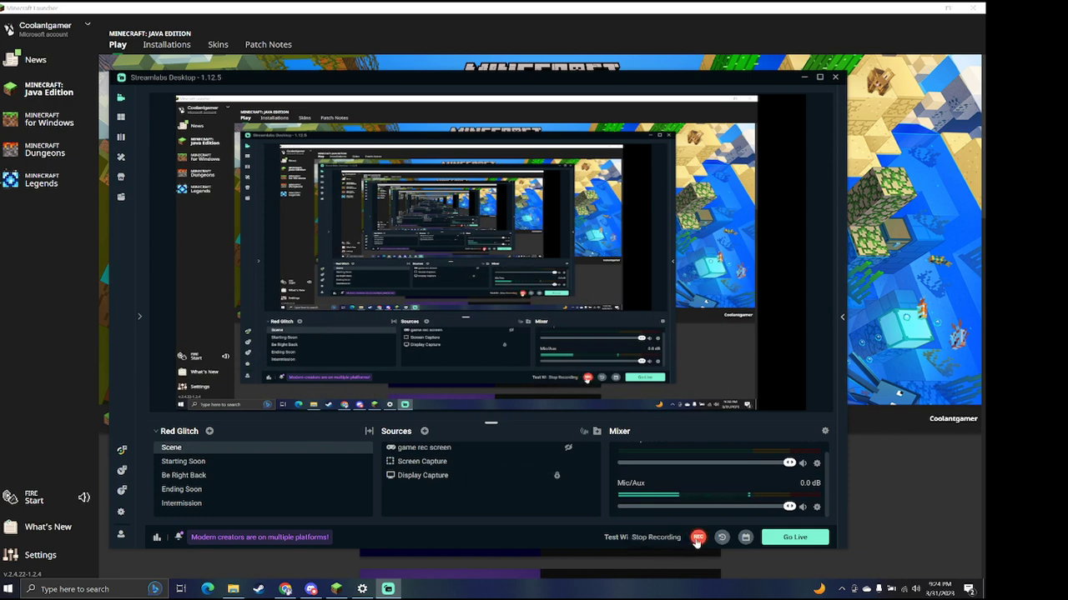